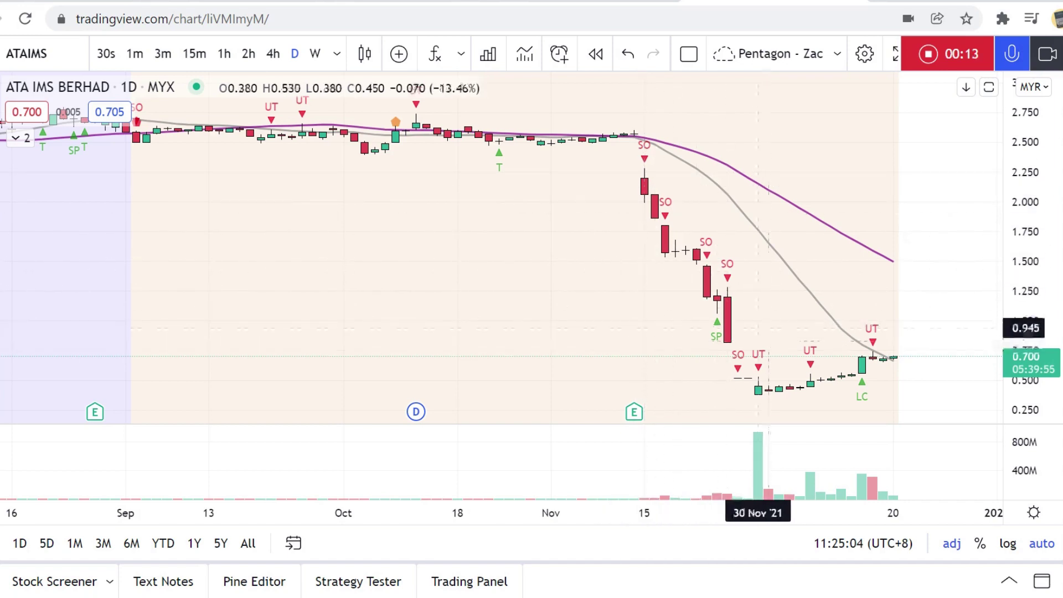
Brush-circle the tall 30 Nov volume bar and draw a resistance line at 0.80
mouse_move(780, 451)
mouse_down()
mouse_move(759, 434)
mouse_move(734, 465)
mouse_move(778, 471)
mouse_move(770, 446)
mouse_move(778, 450)
mouse_up()
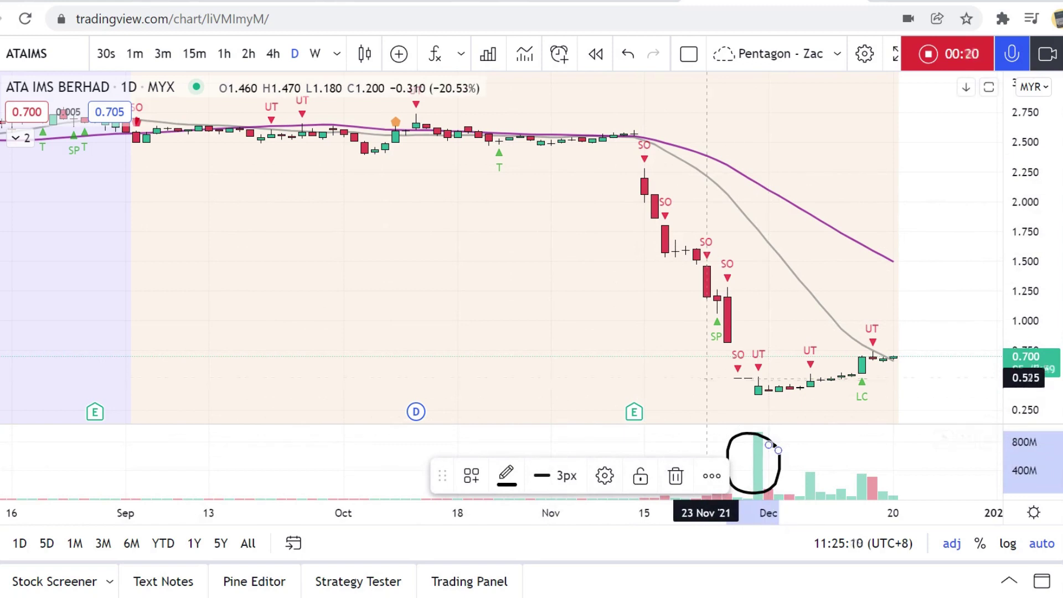
drag(440, 477, 323, 219)
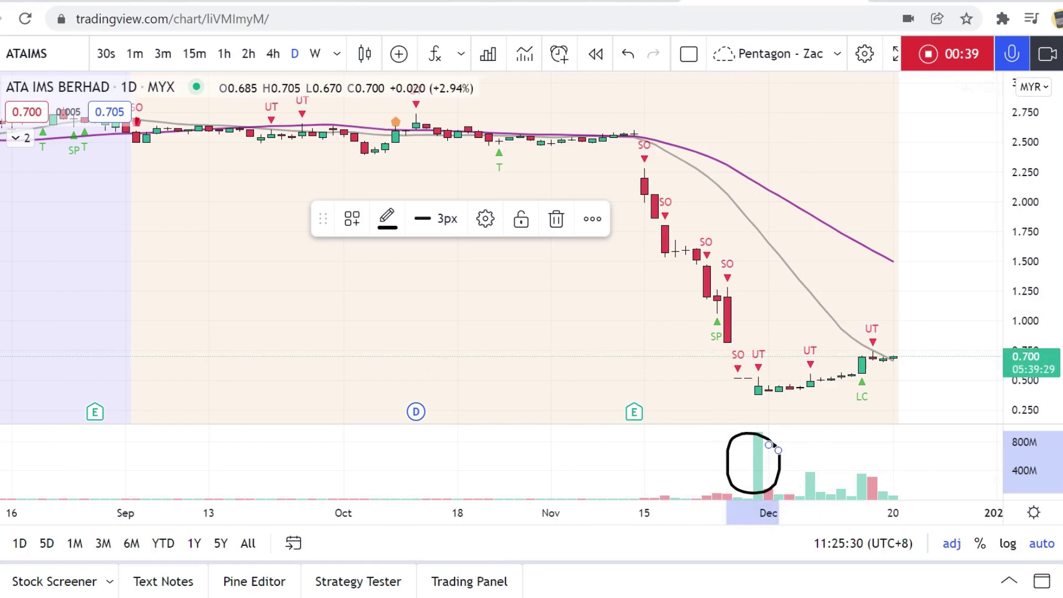
drag(776, 447, 777, 448)
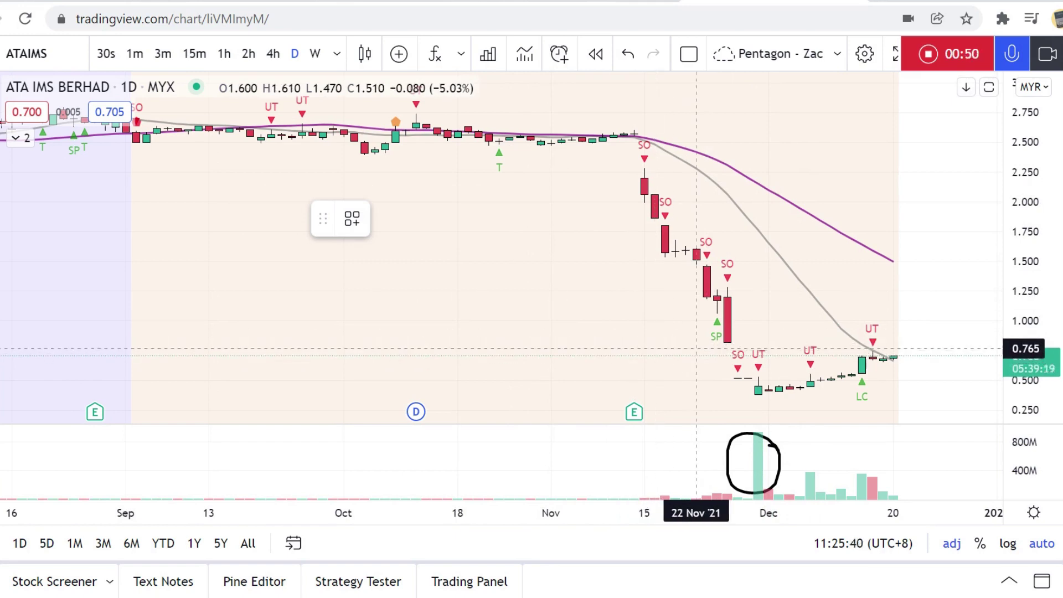
drag(696, 344, 956, 344)
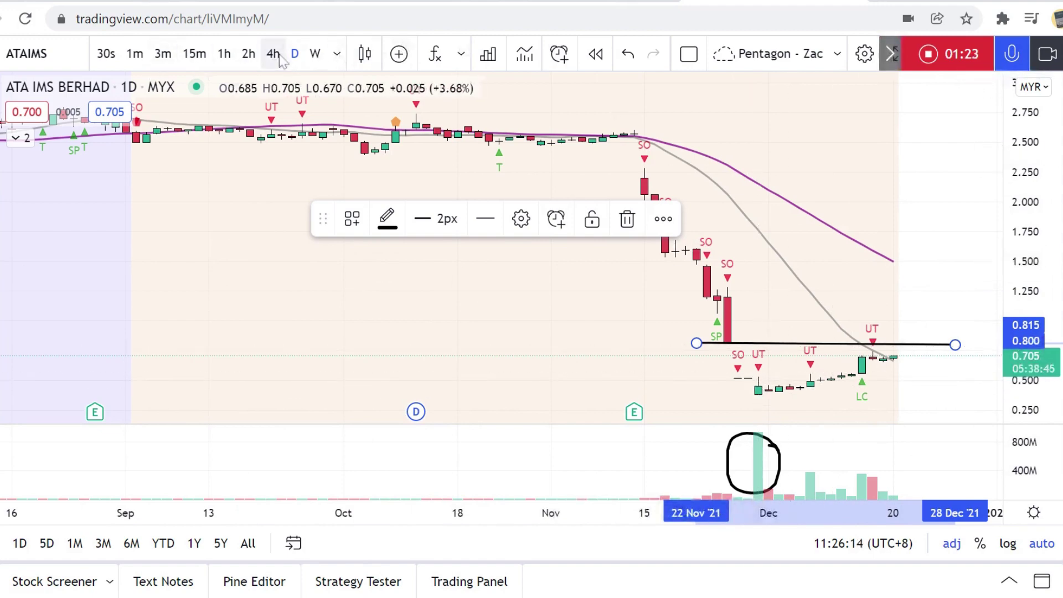
Switch ATA IMS to 1-hour candles and zoom to late November through 20 December
click(226, 55)
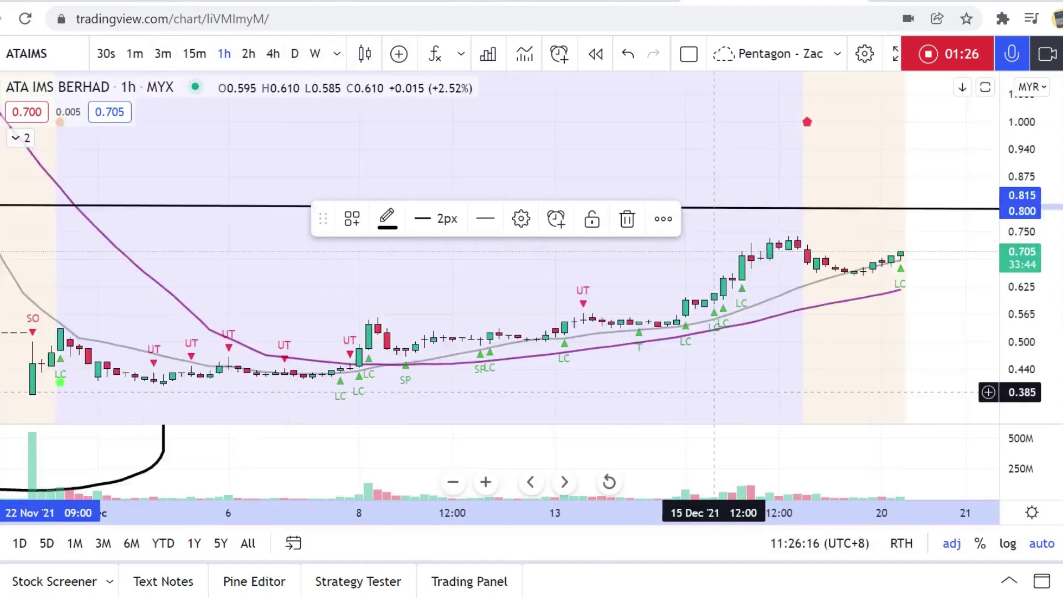
scroll(709, 397, down, 2)
scroll(709, 397, up, 2)
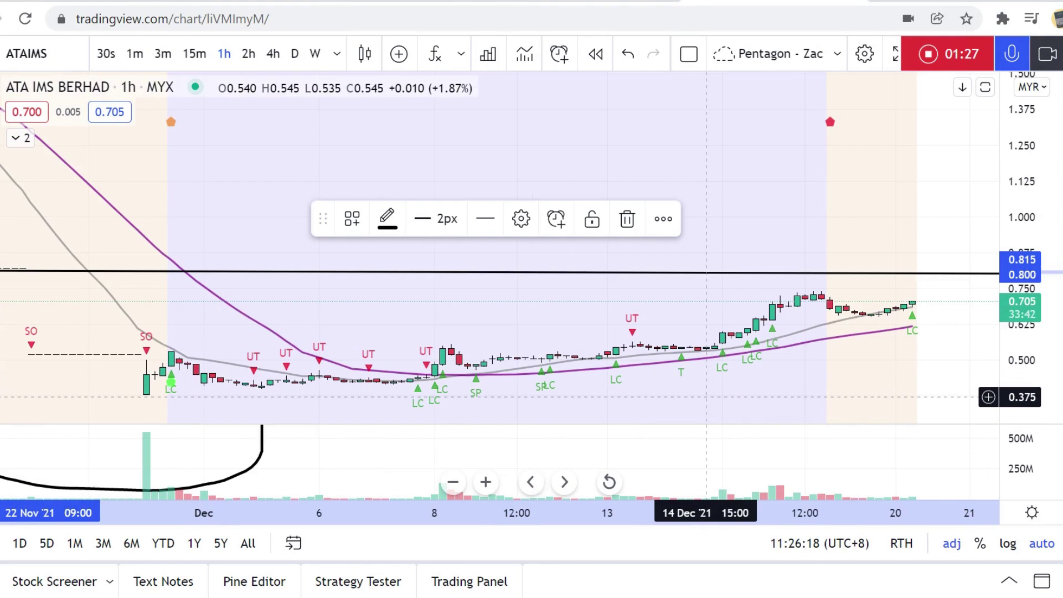
scroll(706, 398, up, 2)
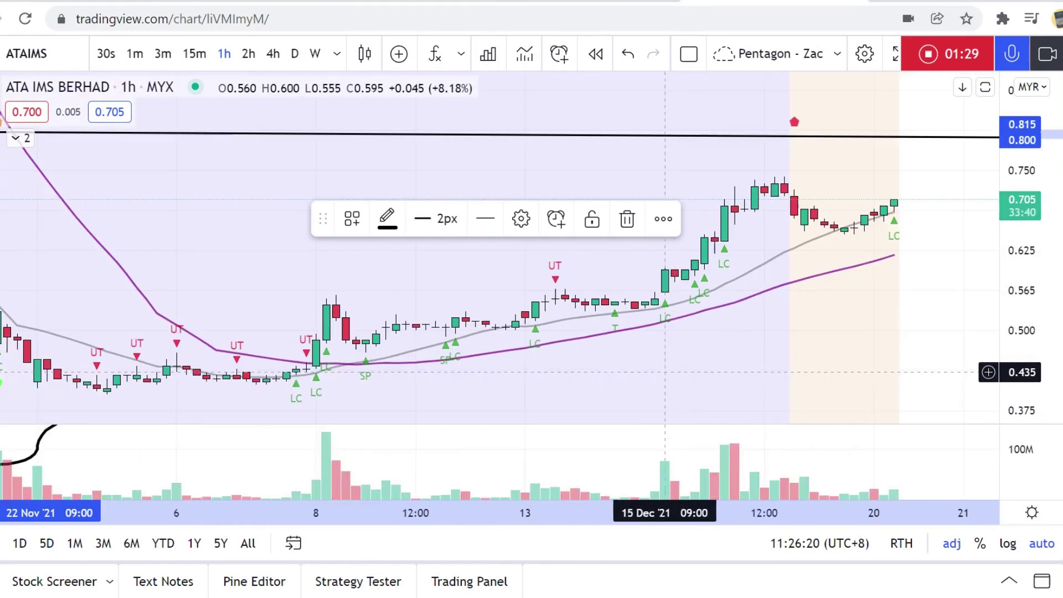
mouse_move(321, 217)
mouse_down()
mouse_move(417, 95)
mouse_move(474, 105)
mouse_up()
scroll(471, 203, down, 2)
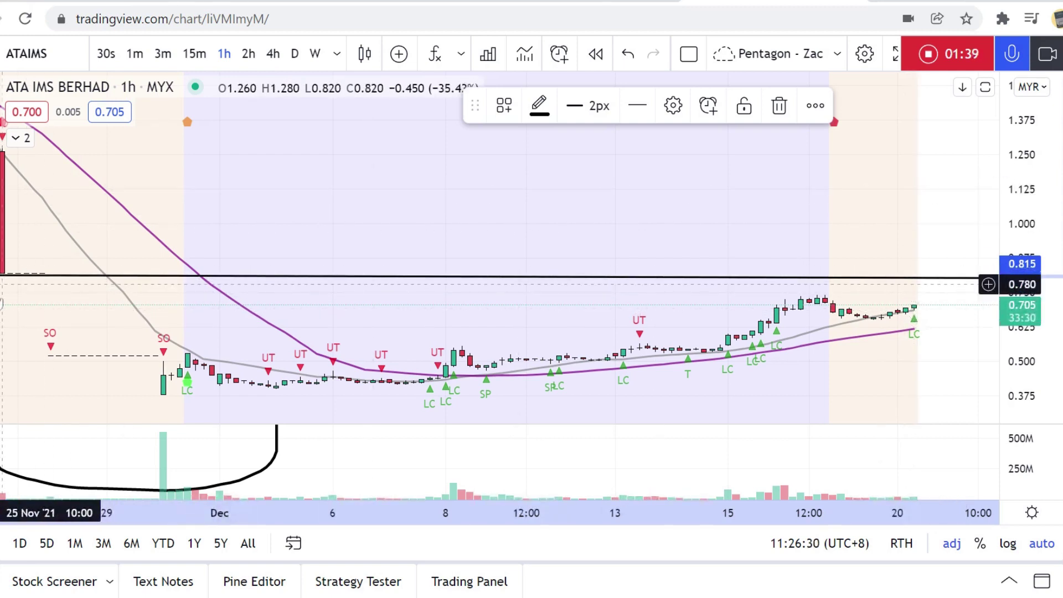
click(1, 244)
Measure the 0.095 gap from the latest bar up to the 0.800 line with Date and Price Range
click(64, 438)
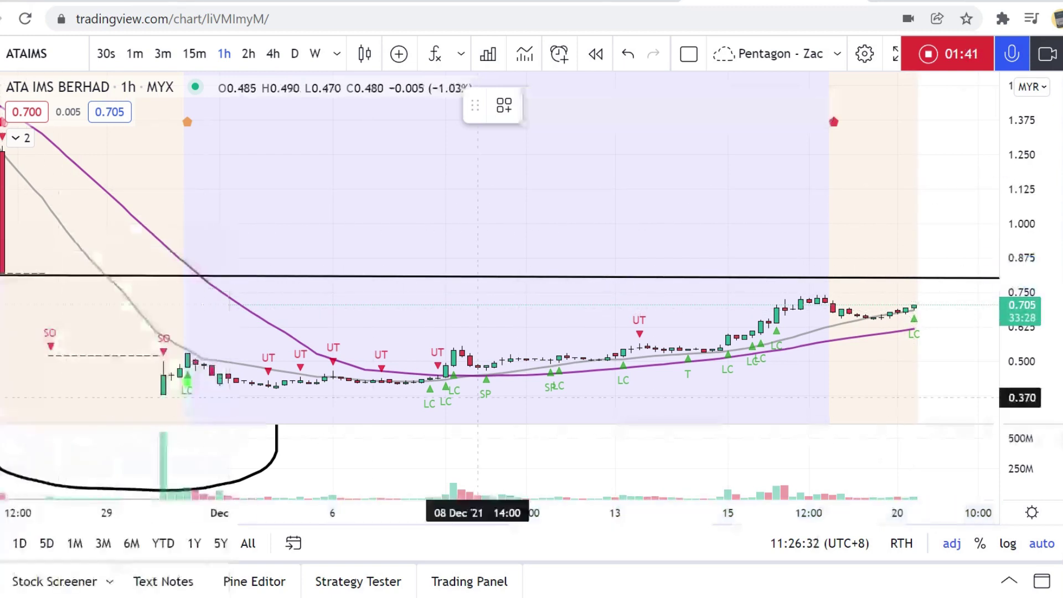
click(922, 306)
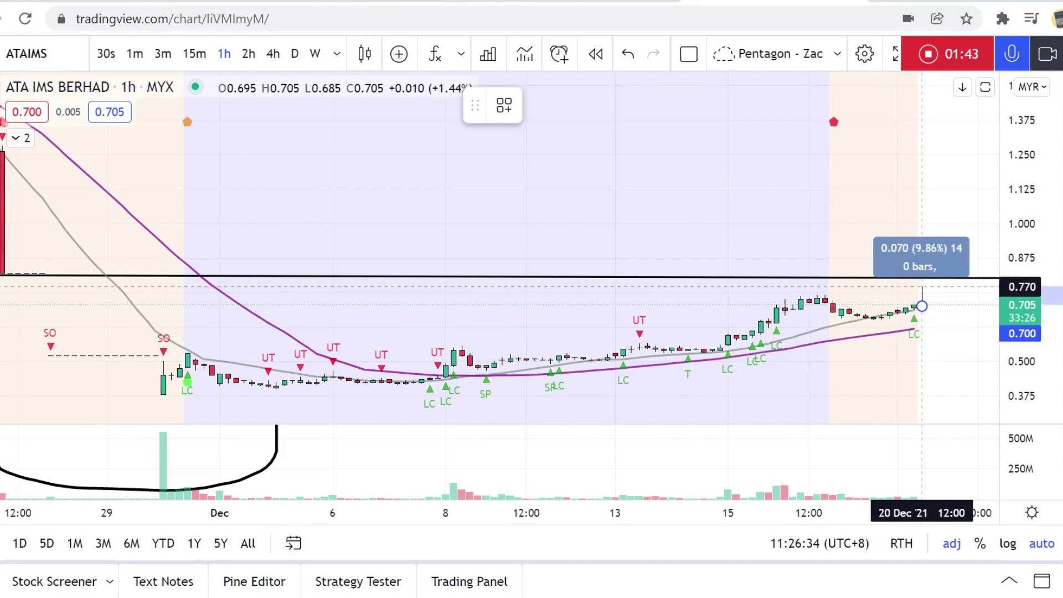
click(915, 279)
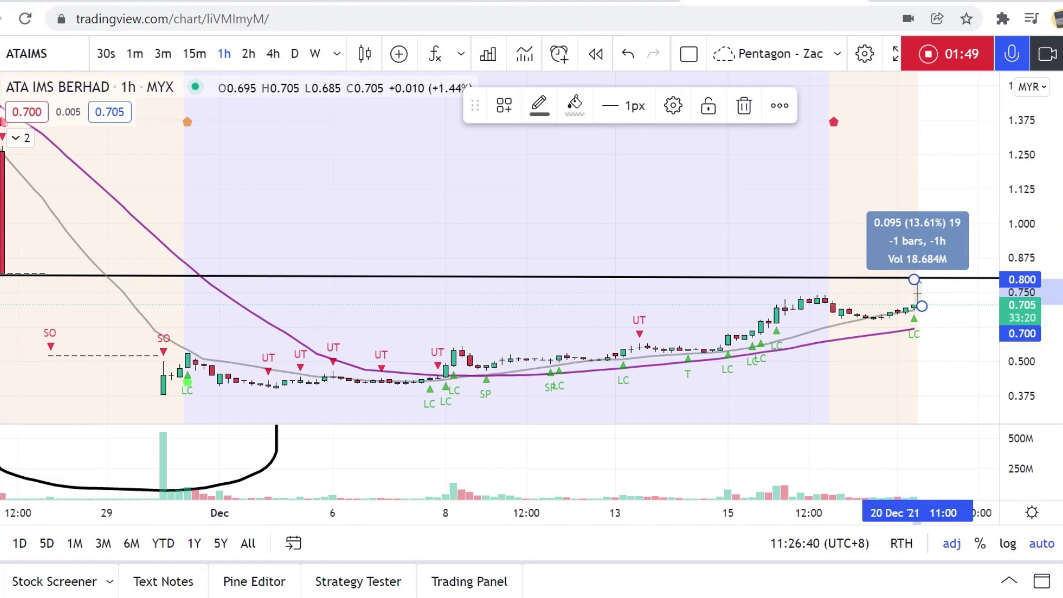
click(65, 249)
Brush-circle the candles at 30 Nov and 8 Dec, then remove all drawings
drag(204, 373, 200, 358)
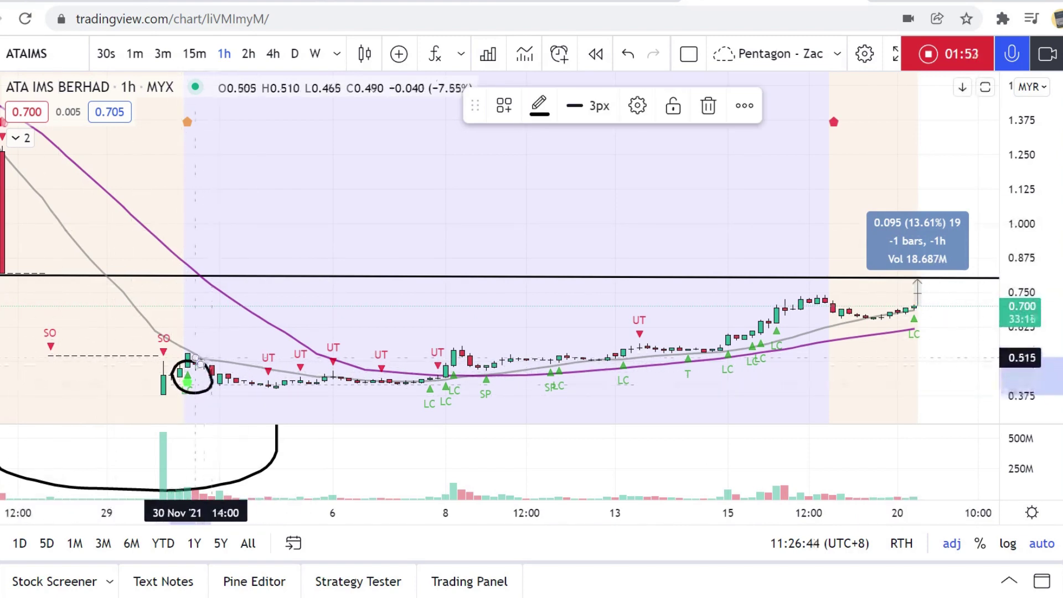
mouse_move(451, 352)
mouse_down()
mouse_move(427, 375)
mouse_move(453, 350)
mouse_move(421, 352)
mouse_up()
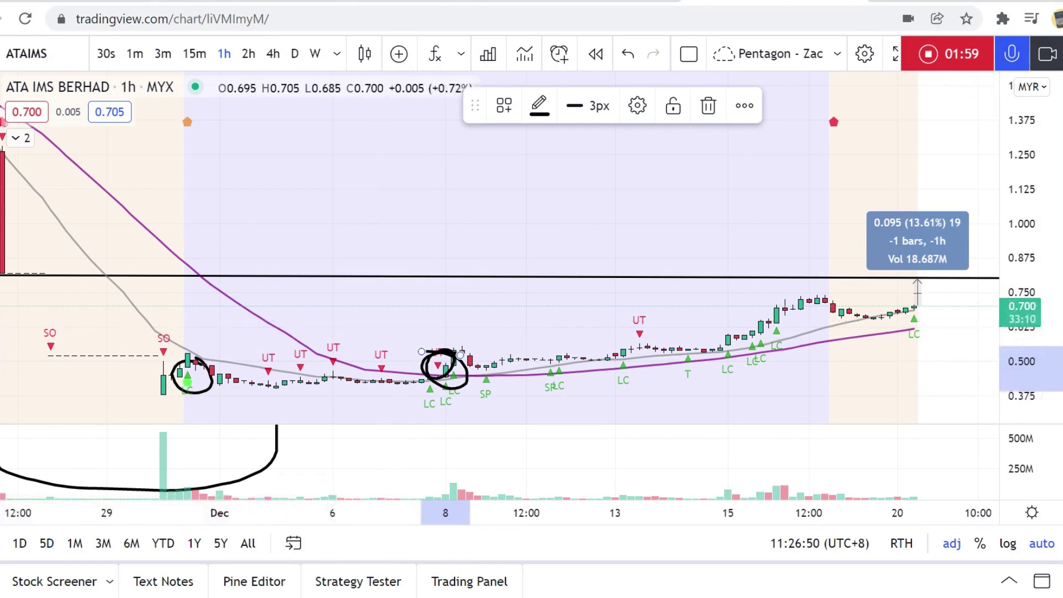
key(ctrl+alt+h)
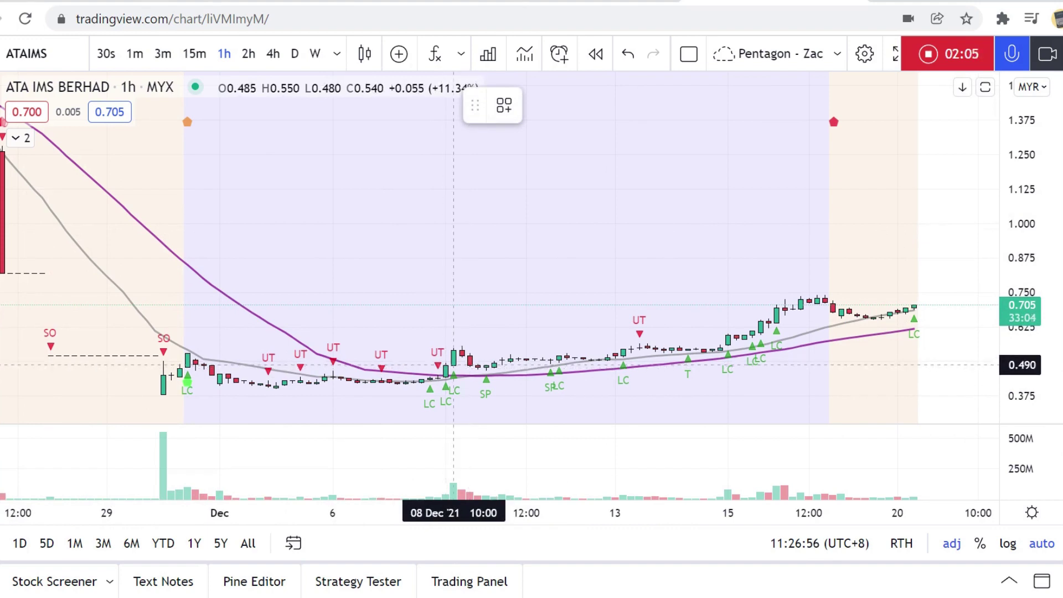
Measure from the 8 Dec low to the 16 Dec high: 0.240 (49.30%) over 46 bars
shift+click(454, 365)
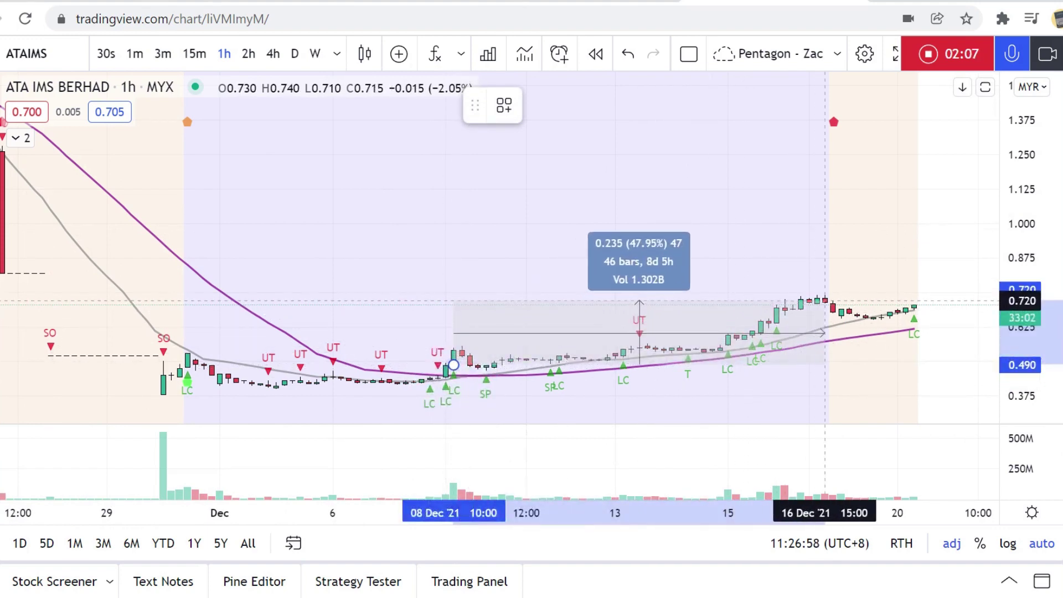
click(825, 299)
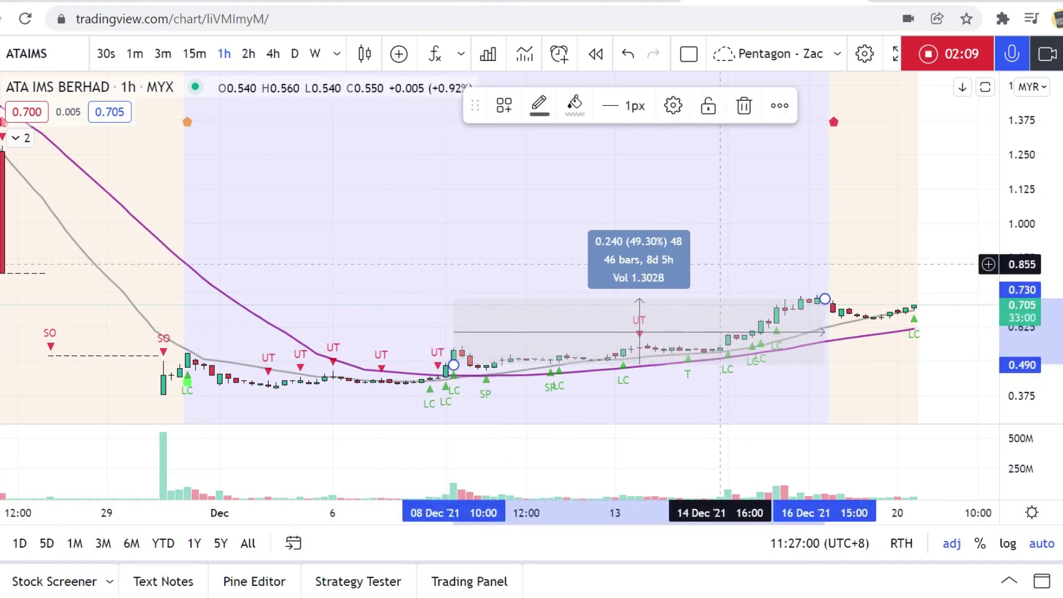
click(733, 285)
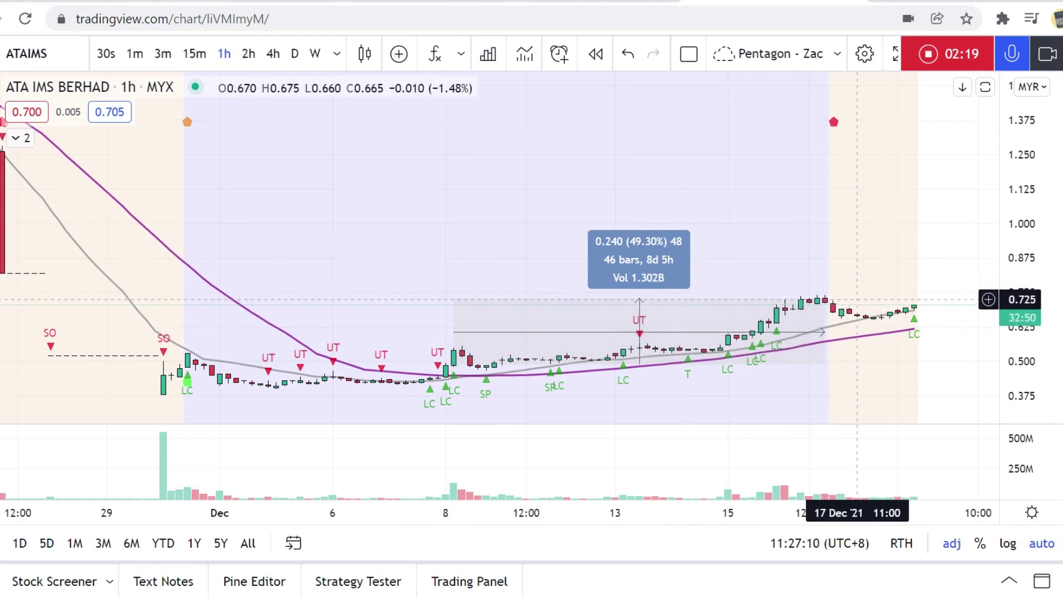
Hand-circle the 9, 10, 13–14 and 17–20 Dec candles, then remove the circles
scroll(809, 349, up, 3)
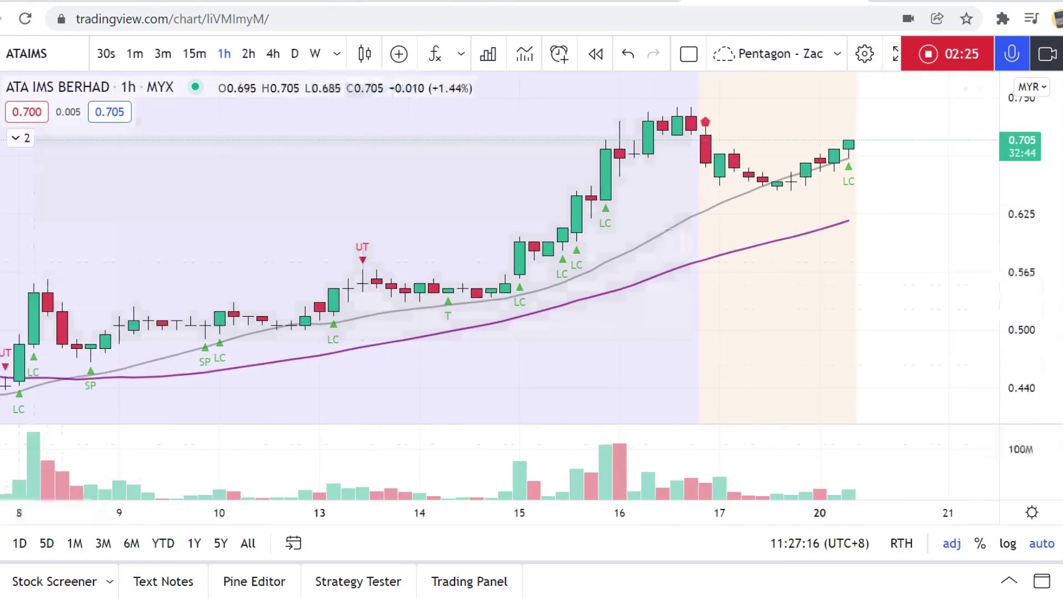
drag(480, 292, 495, 292)
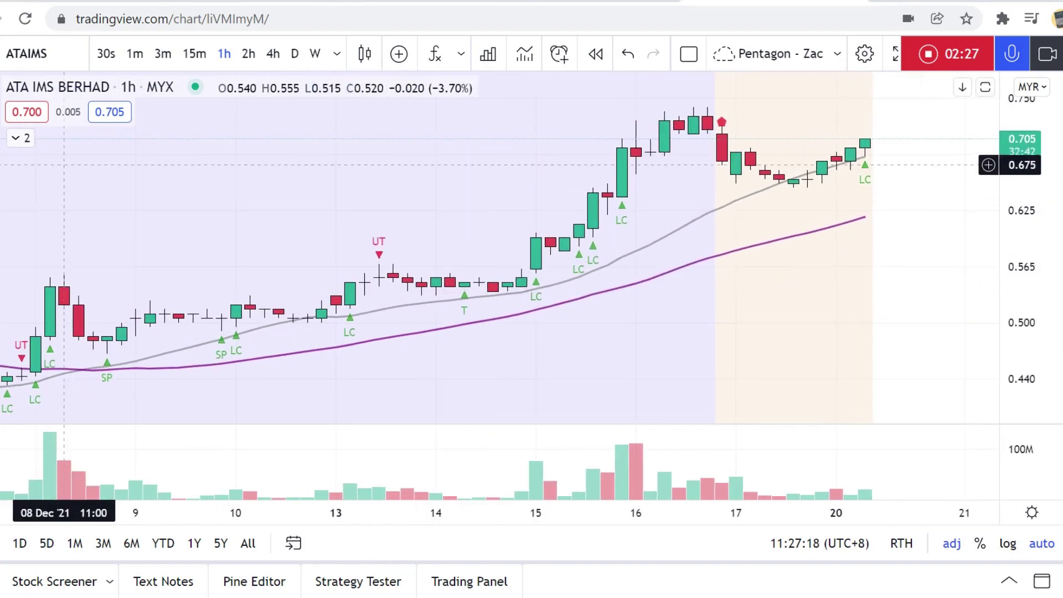
drag(164, 297, 189, 290)
mouse_move(307, 292)
mouse_down()
mouse_move(251, 313)
mouse_move(308, 304)
mouse_up()
mouse_move(493, 277)
mouse_down()
mouse_move(430, 320)
mouse_move(522, 288)
mouse_up()
mouse_move(819, 175)
mouse_down()
mouse_move(783, 213)
mouse_move(836, 210)
mouse_up()
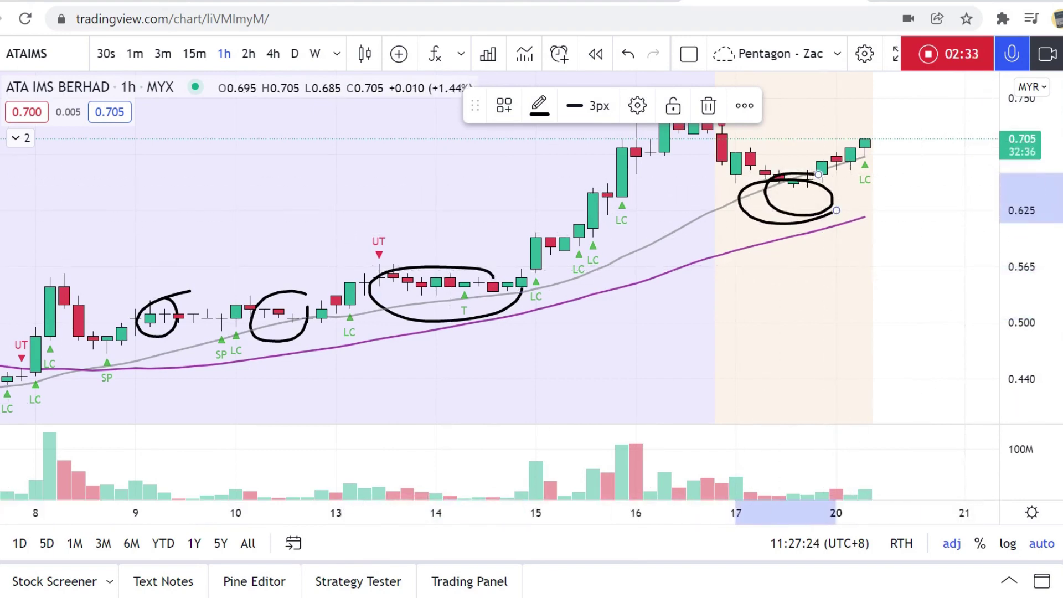
key(ctrl+alt+h)
Bring up the Indicators & Strategies dialog on the invite-only scripts
scroll(831, 222, down, 3)
scroll(831, 221, up, 3)
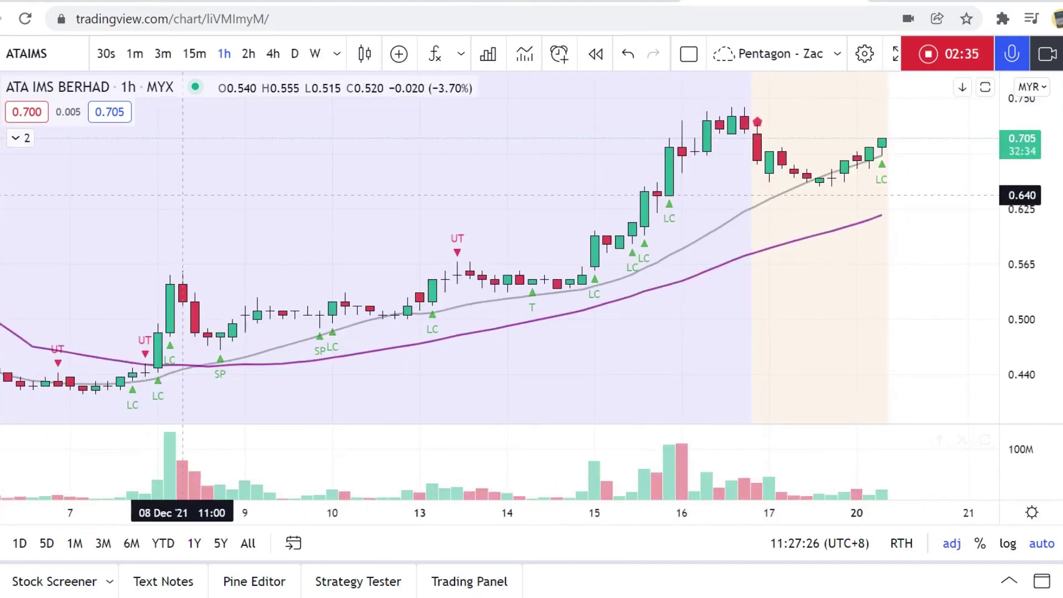
click(435, 54)
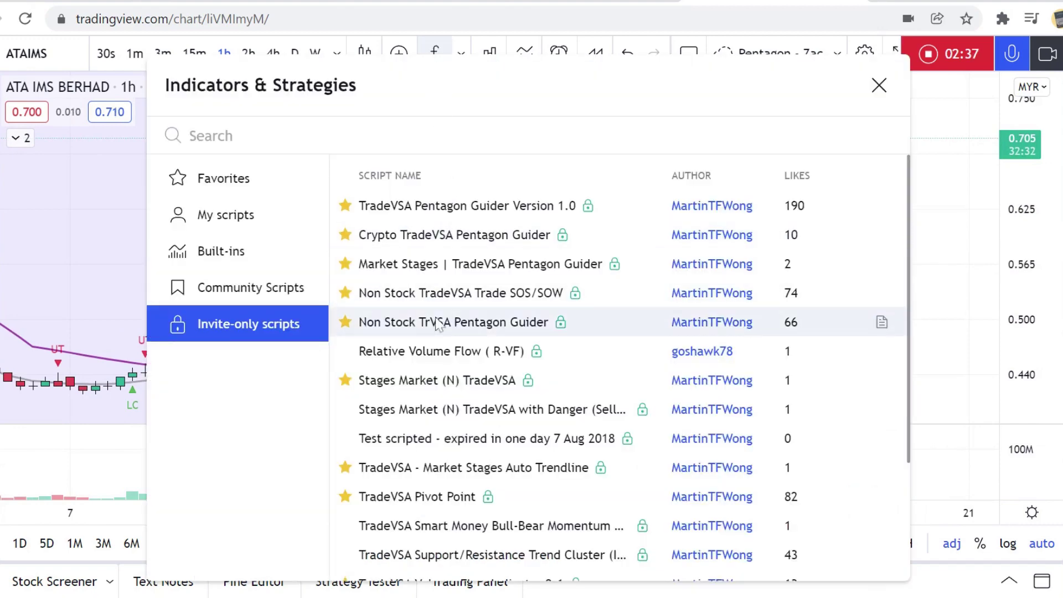
Add TradeVSA Volume Flow Indicator 2.1, then sketch the mid-December run-up and pullback
scroll(437, 324, down, 3)
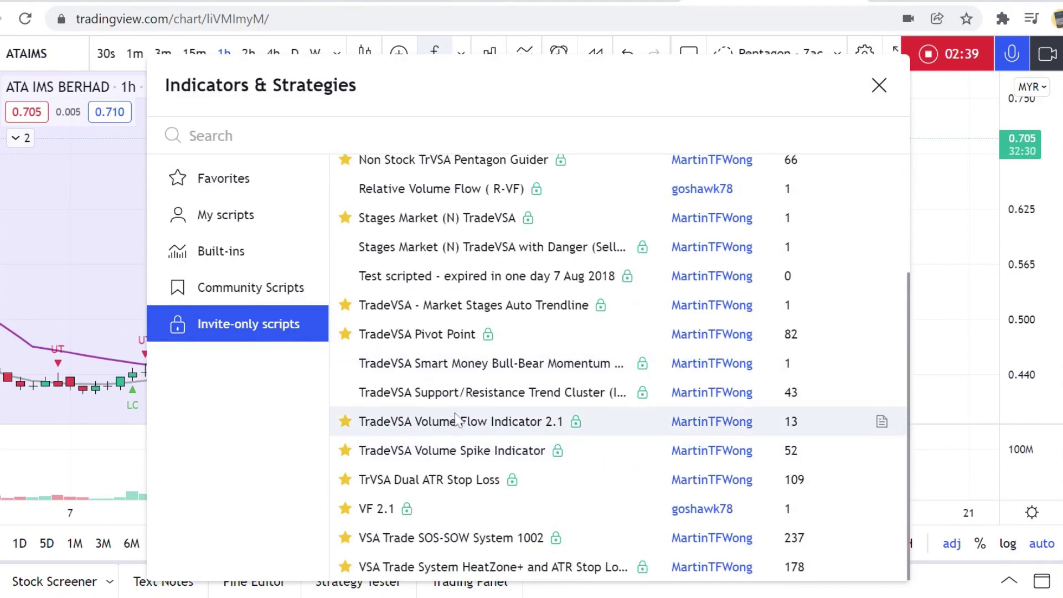
click(879, 85)
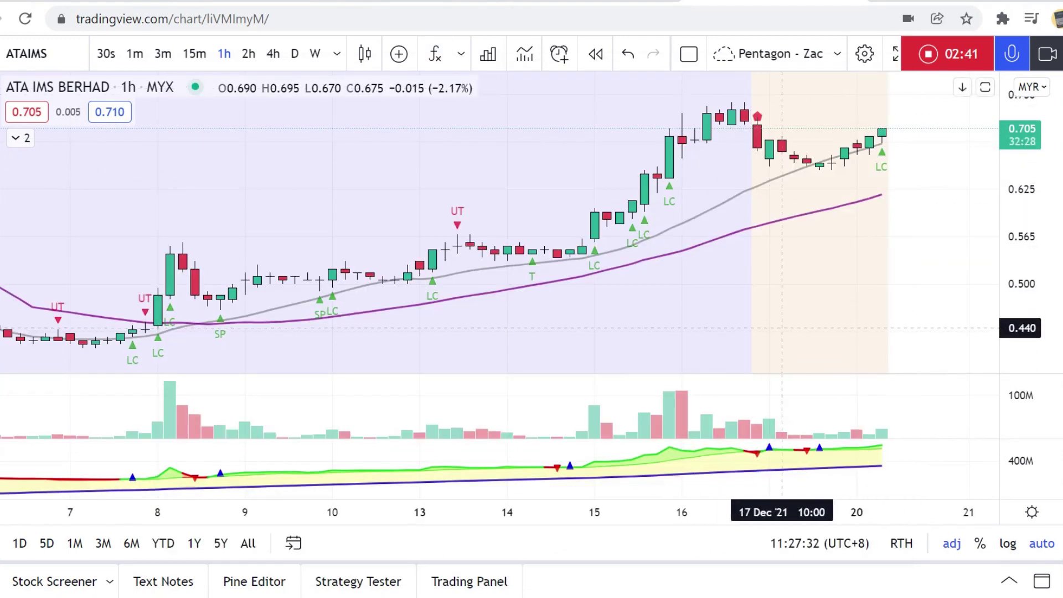
scroll(782, 328, up, 2)
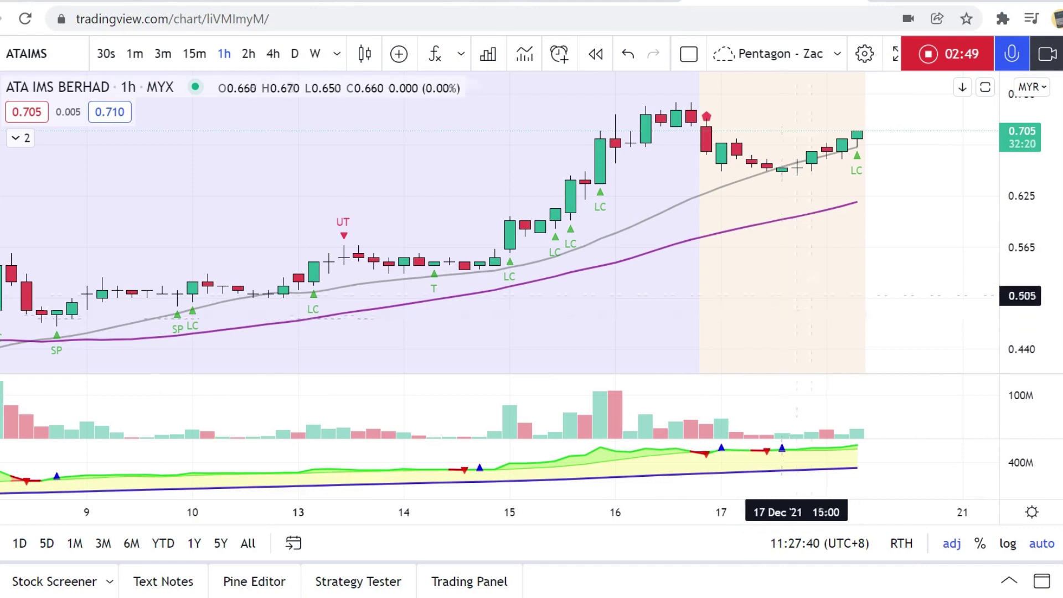
scroll(782, 280, down, 3)
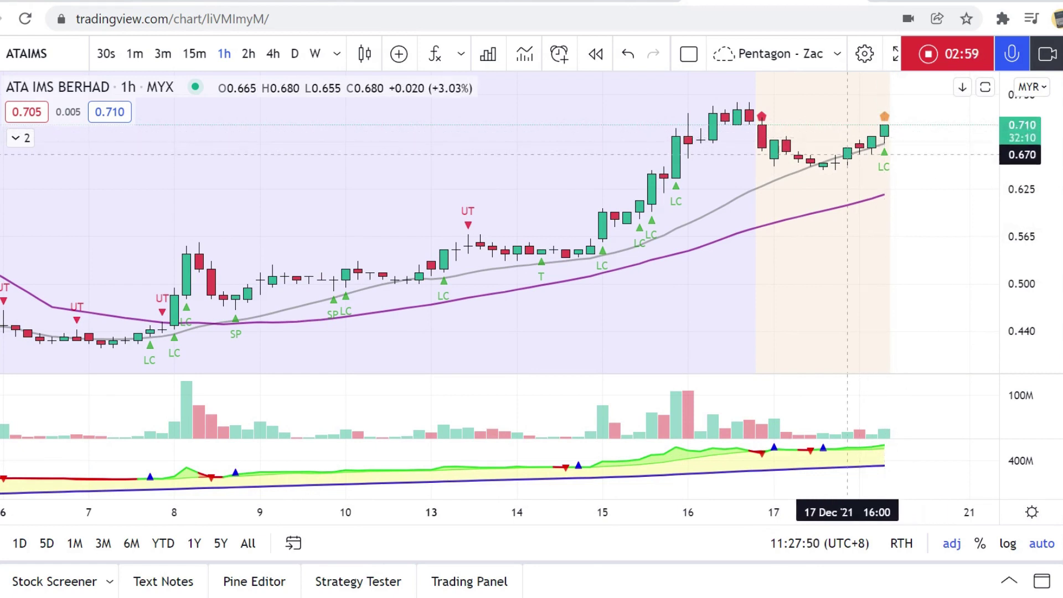
scroll(582, 332, up, 2)
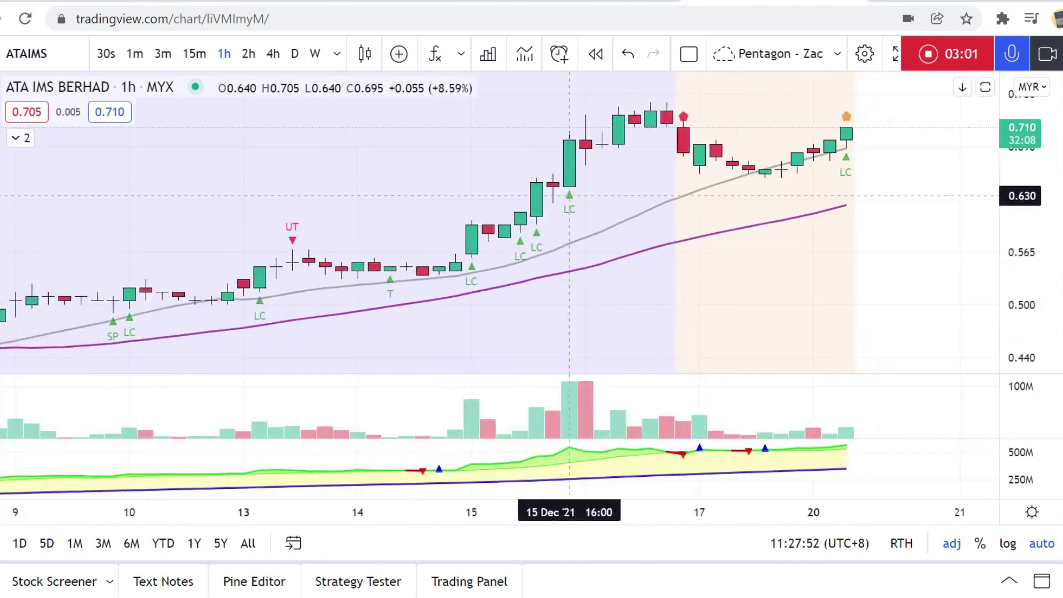
mouse_move(410, 283)
mouse_down()
mouse_move(468, 255)
mouse_move(612, 108)
mouse_move(765, 196)
mouse_up()
Circle the 17 Dec volume-flow signal and measure the 17–20 Dec rebound of 0.045 (7.16%)
mouse_move(781, 426)
mouse_down()
mouse_move(753, 423)
mouse_move(751, 465)
mouse_move(781, 447)
mouse_up()
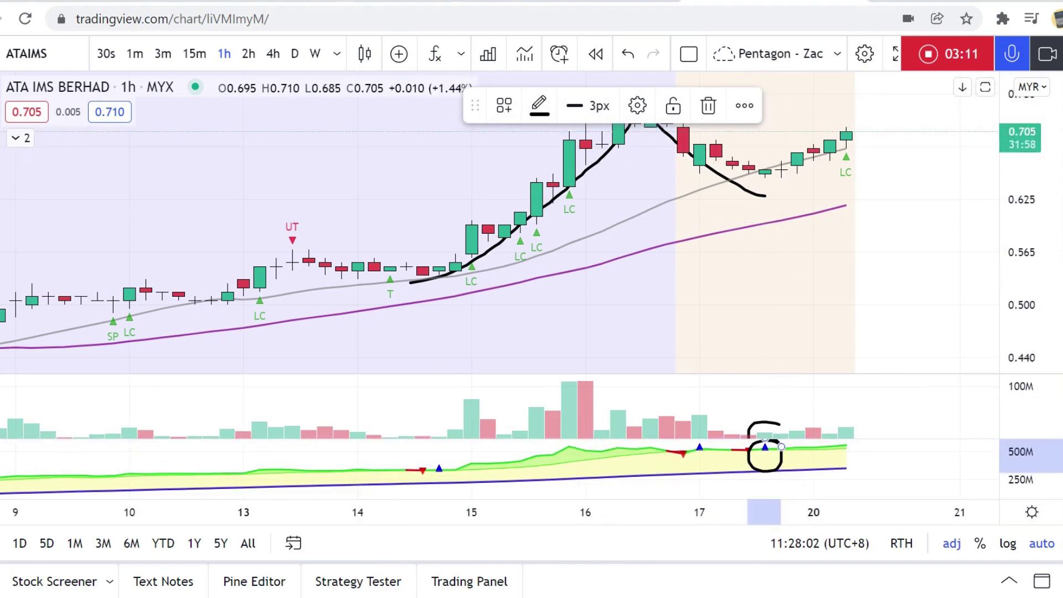
key(Escape)
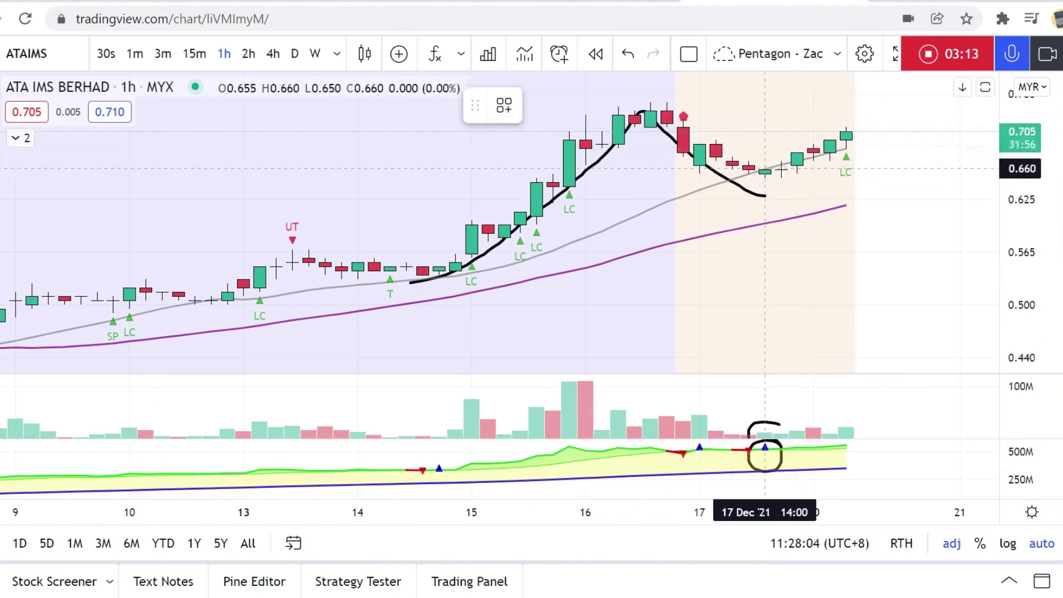
shift+click(781, 169)
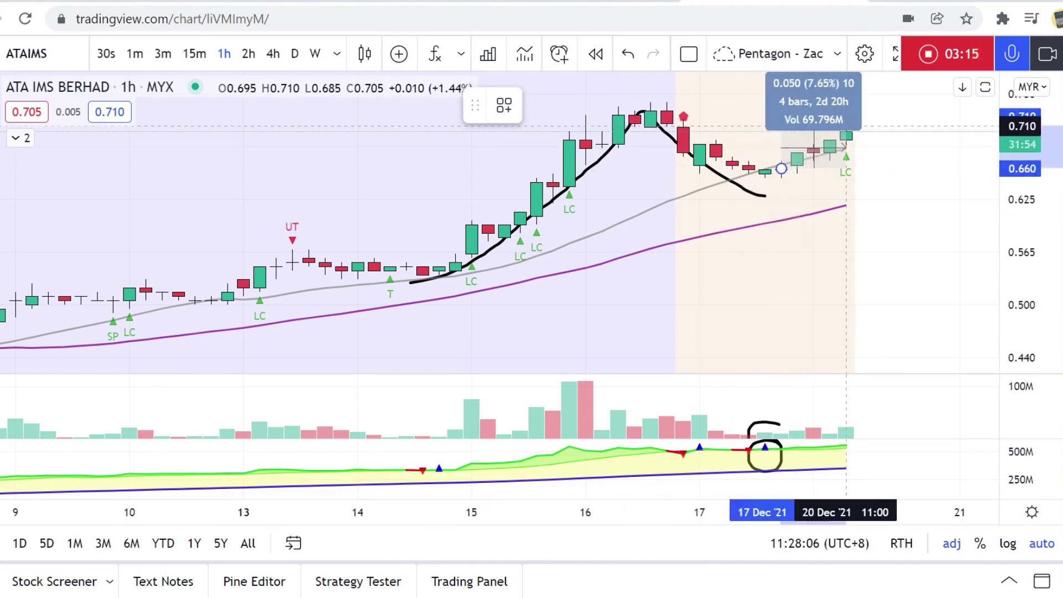
click(846, 129)
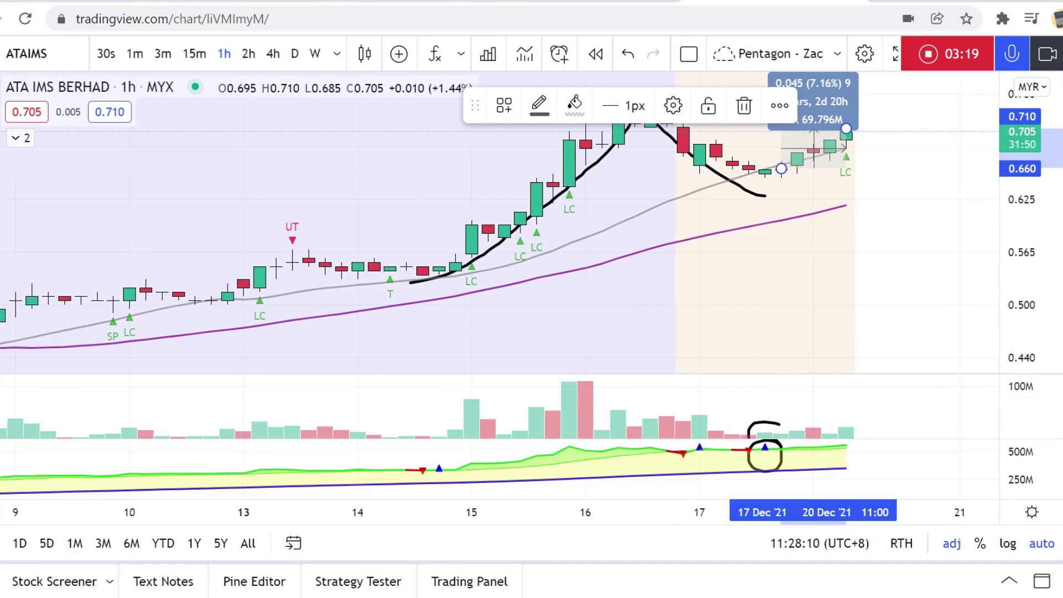
click(879, 237)
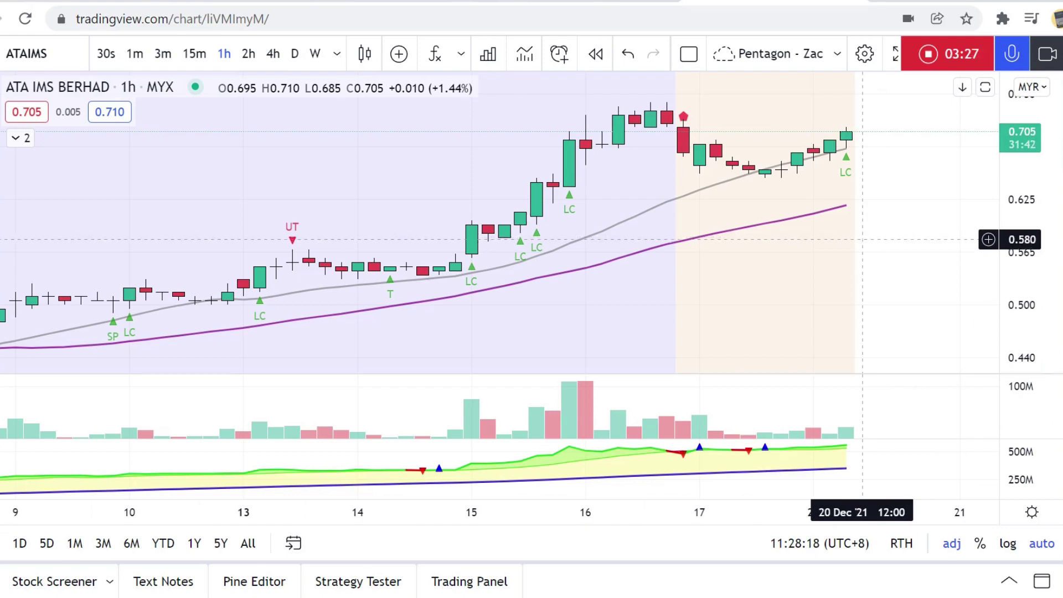
Zoom out the time axis on the cleared hourly chart
scroll(862, 240, down, 2)
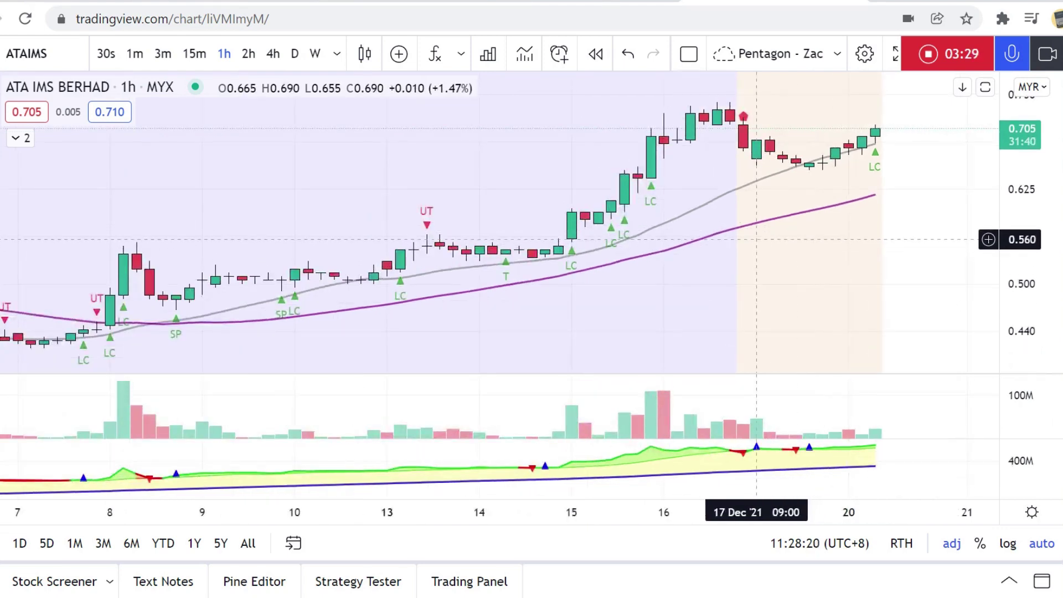